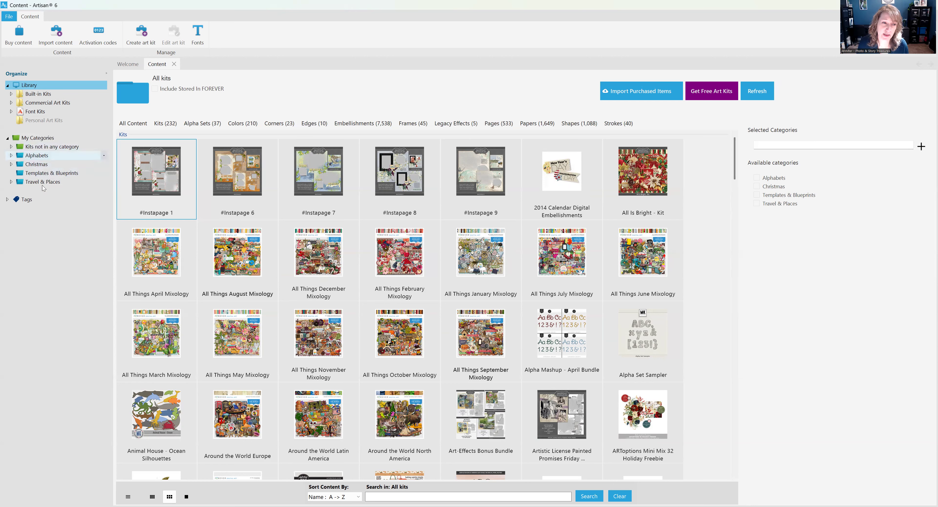
Assign the #Instapage 1, 6, 7, 8 and 9 kits to the Templates & Blueprints category.
mouse_move(157, 181)
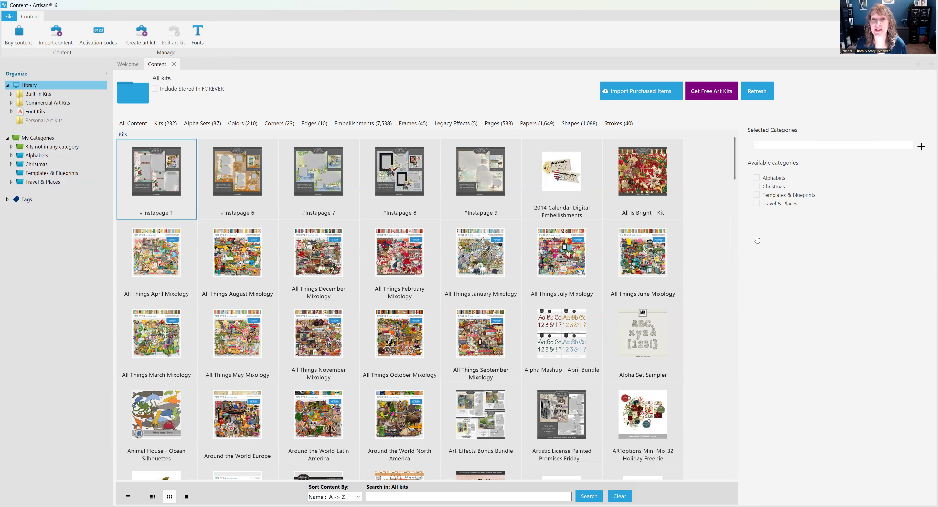
left_click(758, 195)
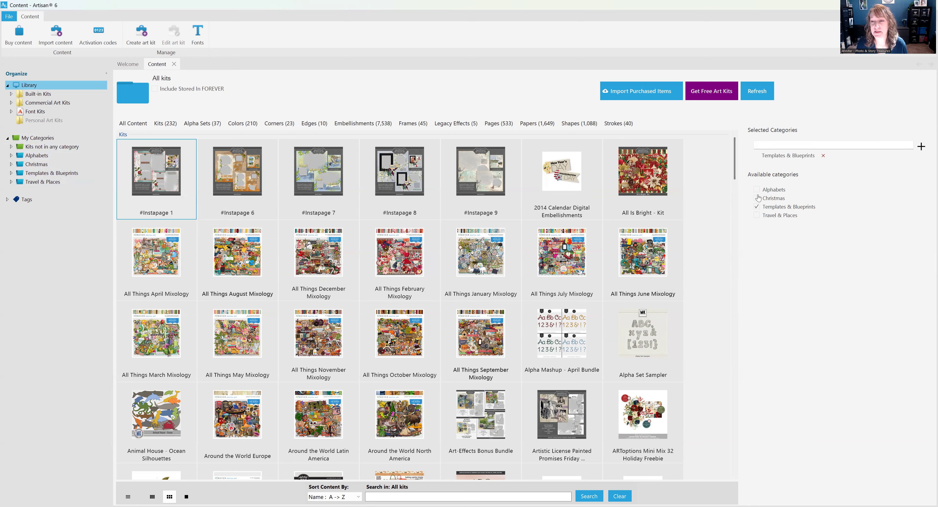
left_click(711, 304)
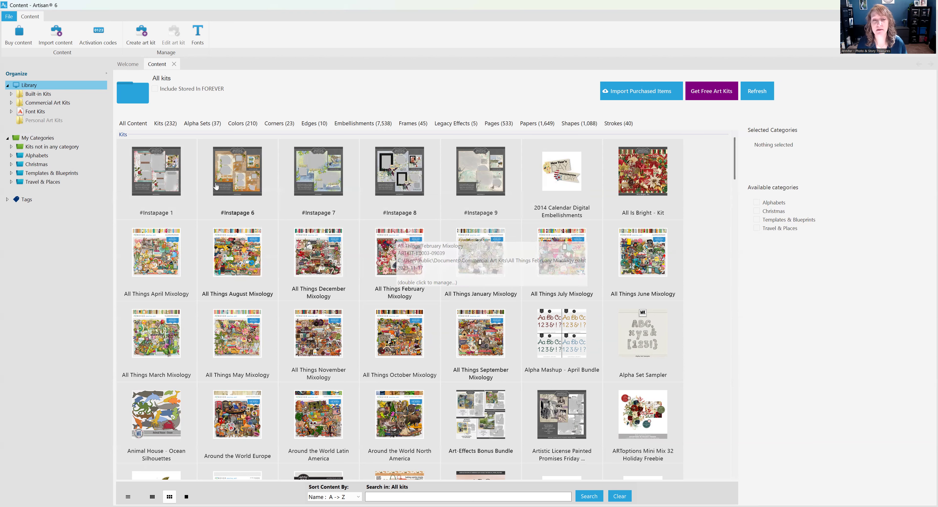
left_click(242, 173)
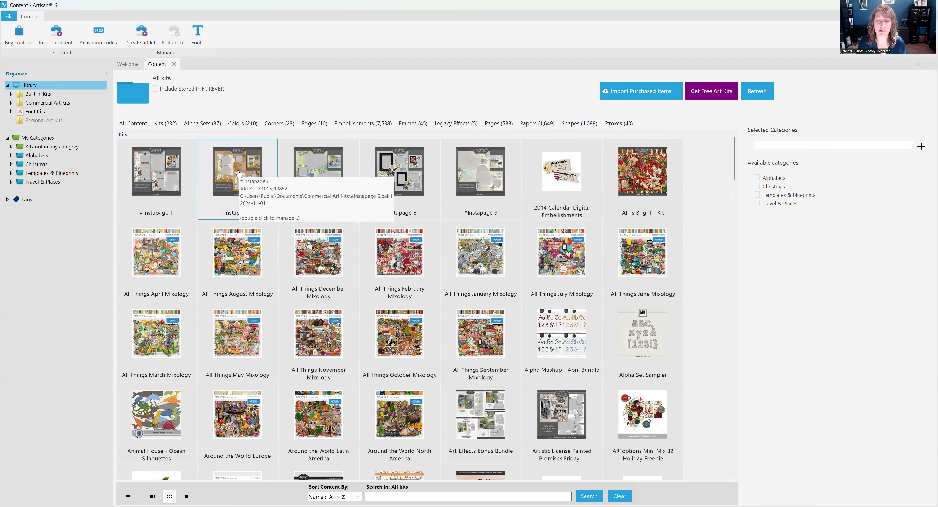
left_click(488, 175, "shift")
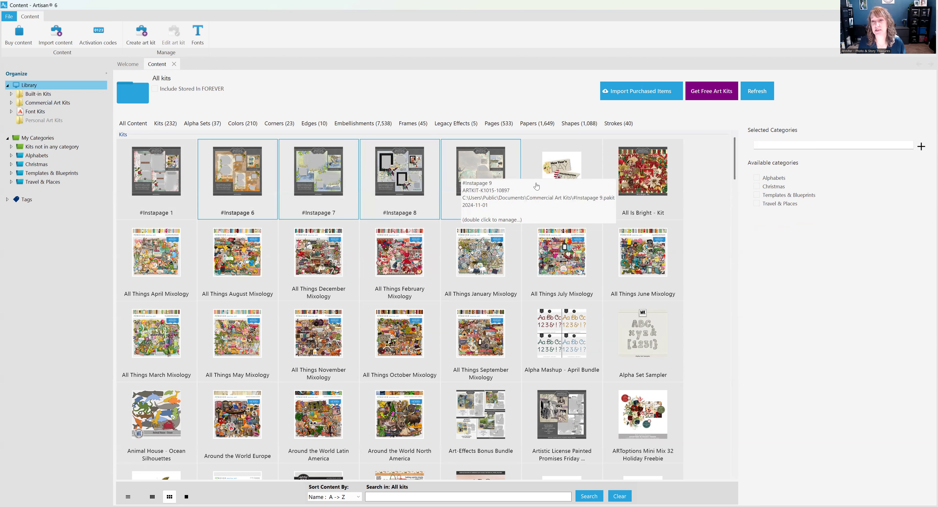
left_click(758, 198)
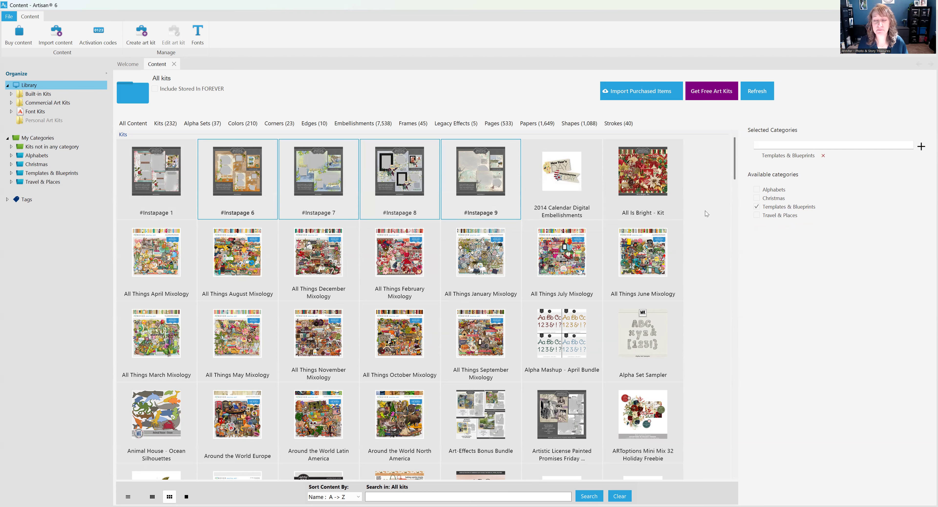
Assign the Art-Effects Bonus Bundle and Artistic License Painted Promises kits to the Templates & Blueprints category.
scroll(705, 210, "down", 2)
scroll(706, 212, "down", 3)
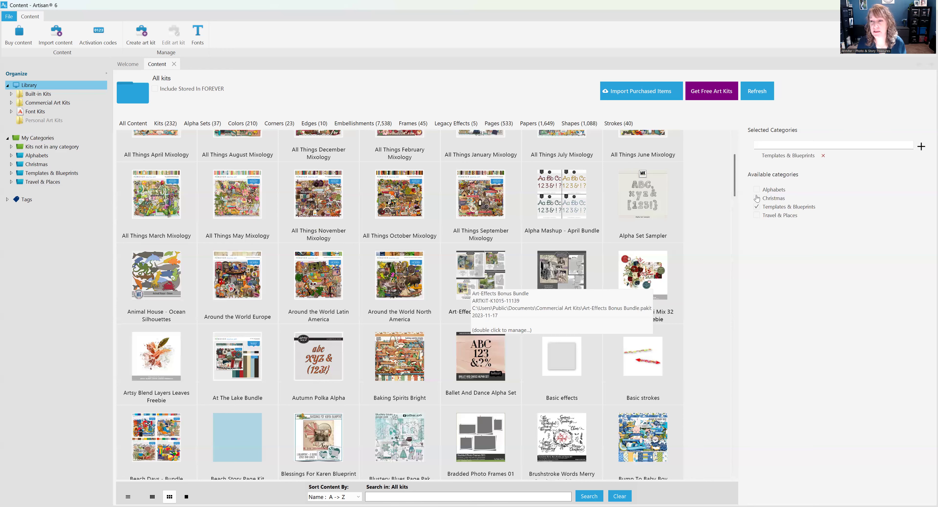
scroll(714, 253, "down", 3)
scroll(712, 259, "down", 3)
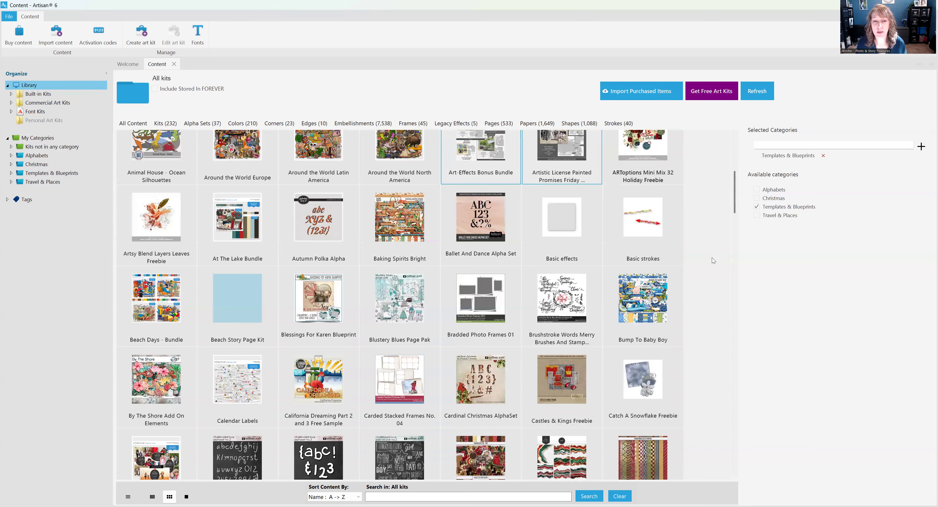
Assign the Cardinal Christmas AlphaSet kit to both the Alphabets and Christmas categories.
scroll(712, 258, "down", 2)
scroll(712, 261, "down", 2)
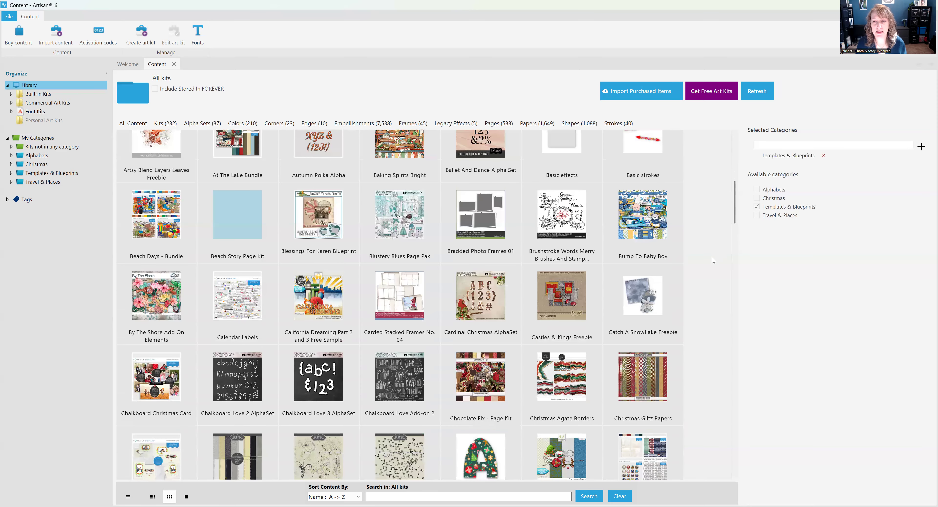
scroll(714, 260, "down", 1)
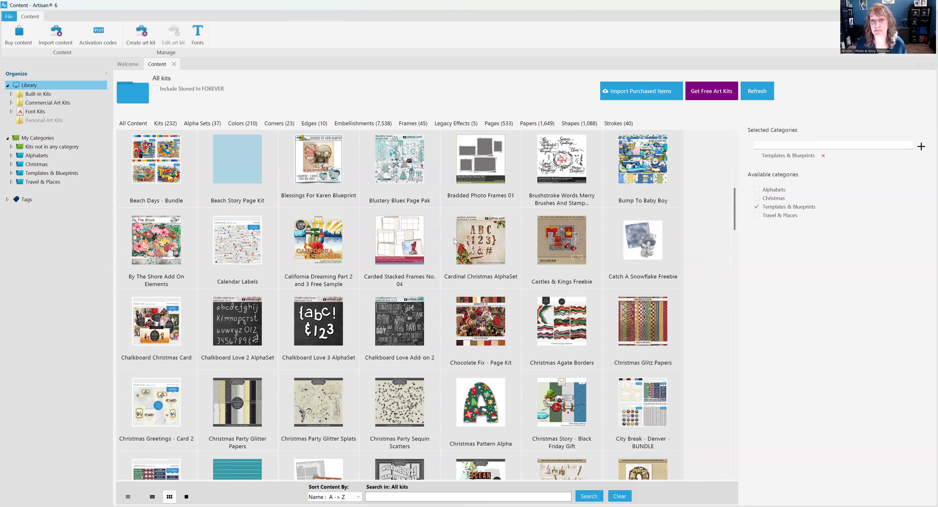
left_click(479, 234)
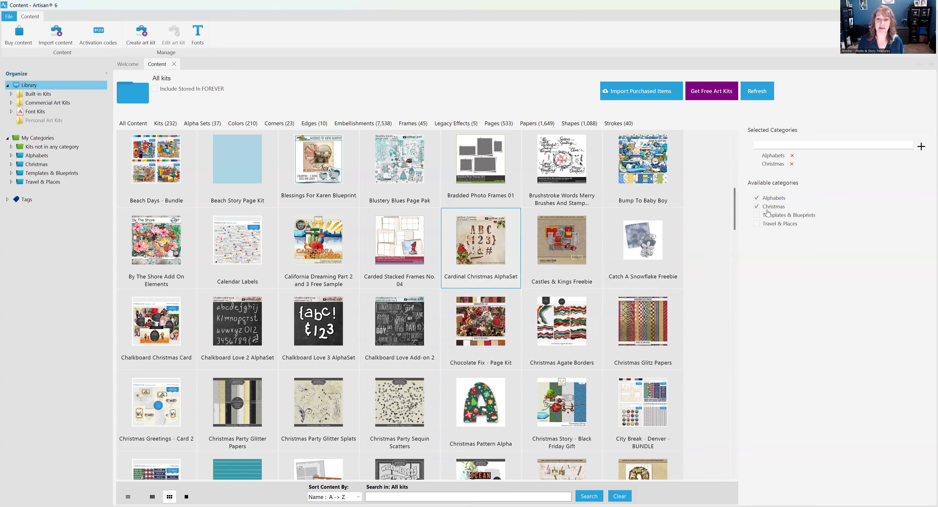
Select the Click And Fill Rustic Simplicity, ClusterMania - 3D Titles and ClusterMania - Sea Dreams kits and assign them to Travel & Places and Templates & Blueprints.
scroll(685, 280, "down", 2)
scroll(689, 282, "down", 1)
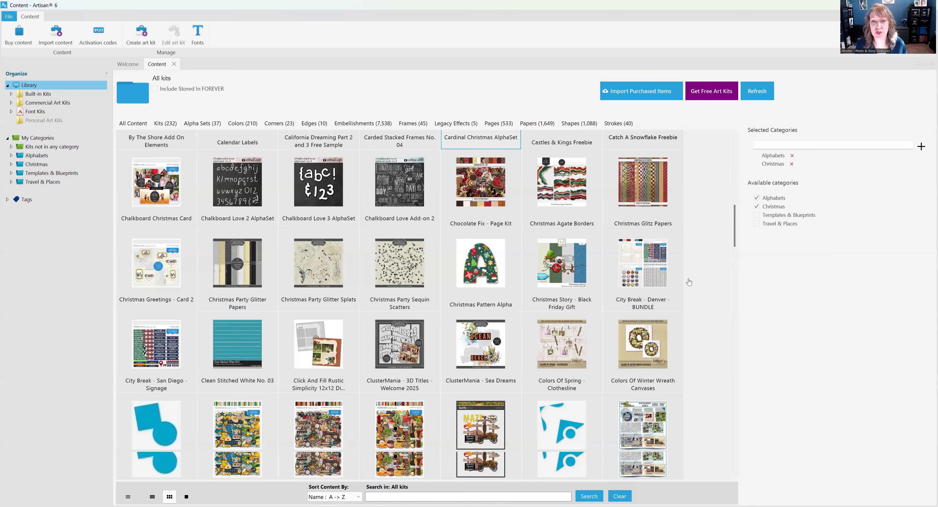
scroll(689, 282, "down", 3)
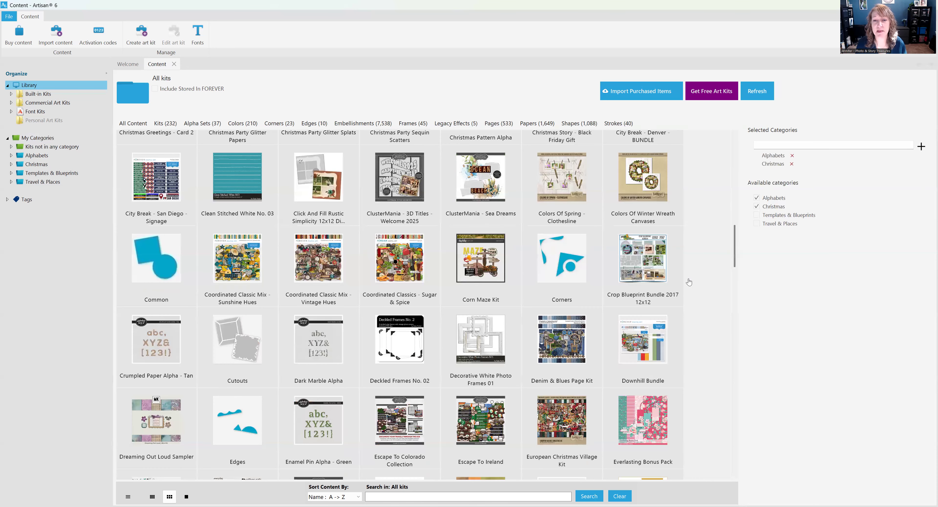
left_click(485, 180, "shift")
left_click(757, 204)
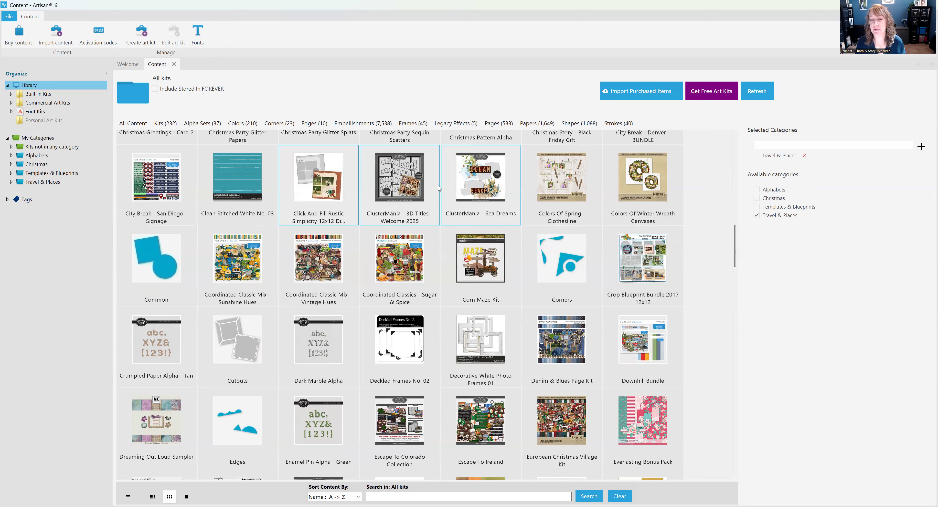
left_click(757, 208)
Assign the Colors Of Winter Wreath Canvases kit to the Templates & Blueprints and Christmas categories.
left_click(645, 182)
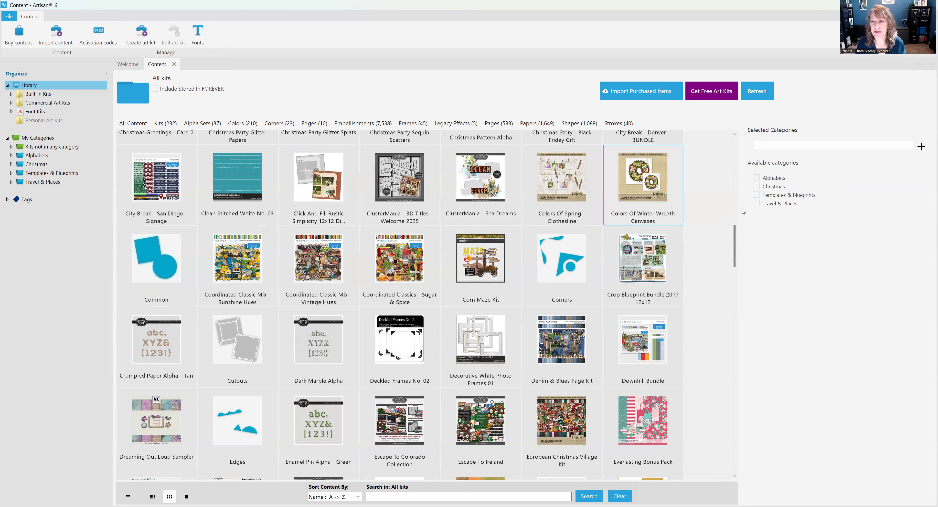
left_click(758, 196)
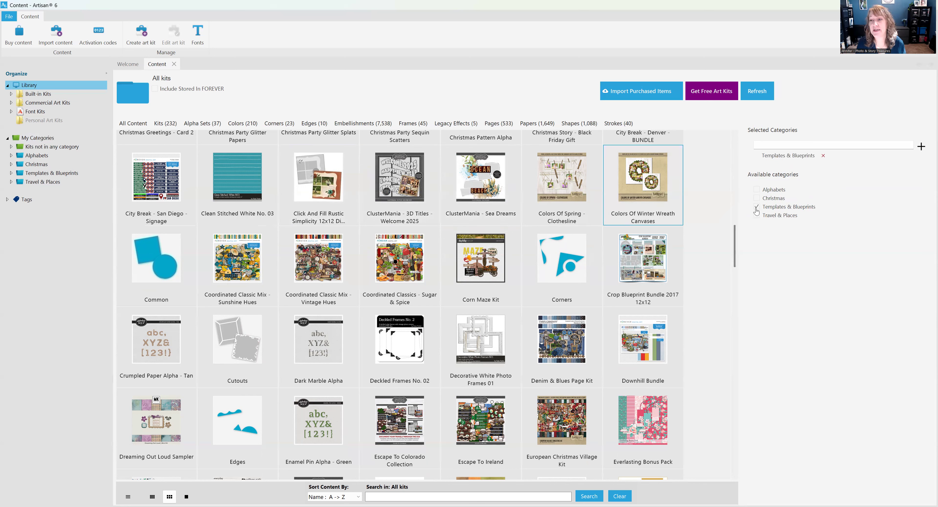
left_click(758, 198)
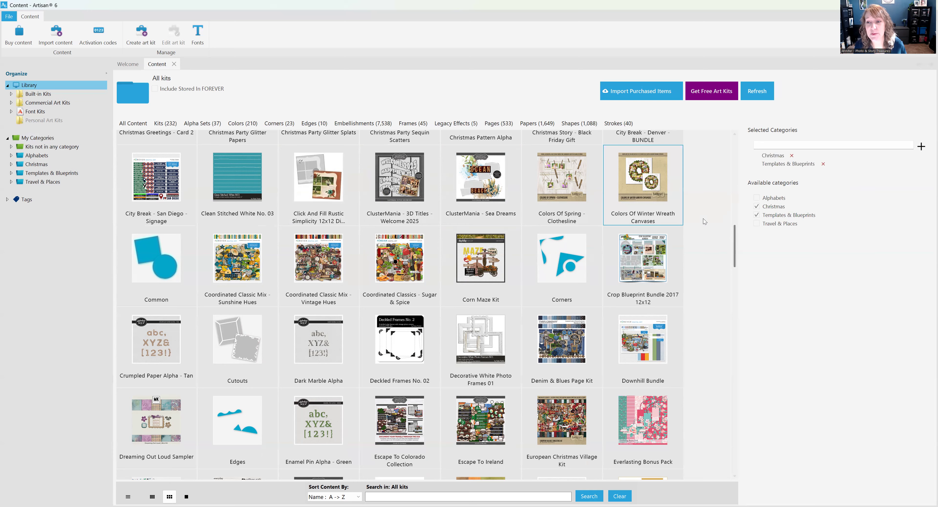
Assign the Folded Corner Templates Friday Freebie kit to the Templates & Blueprints category.
scroll(692, 235, "down", 3)
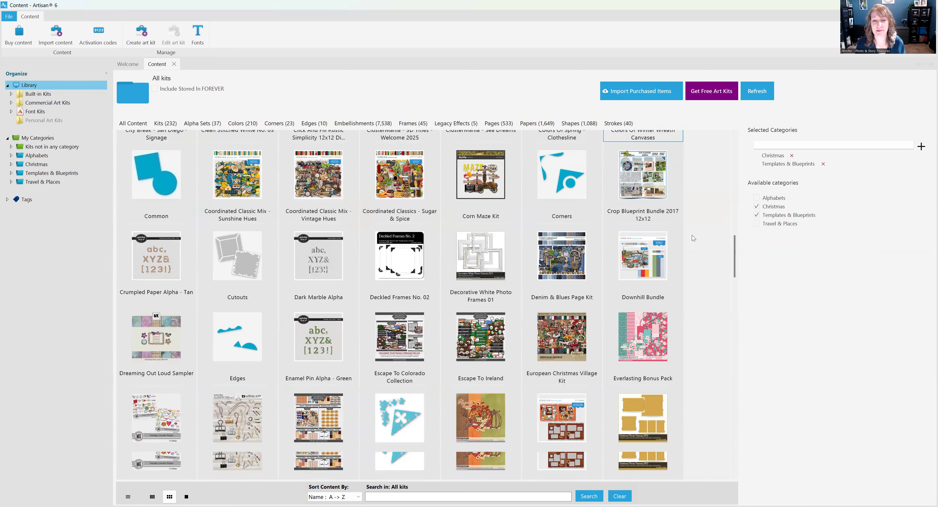
scroll(692, 236, "down", 3)
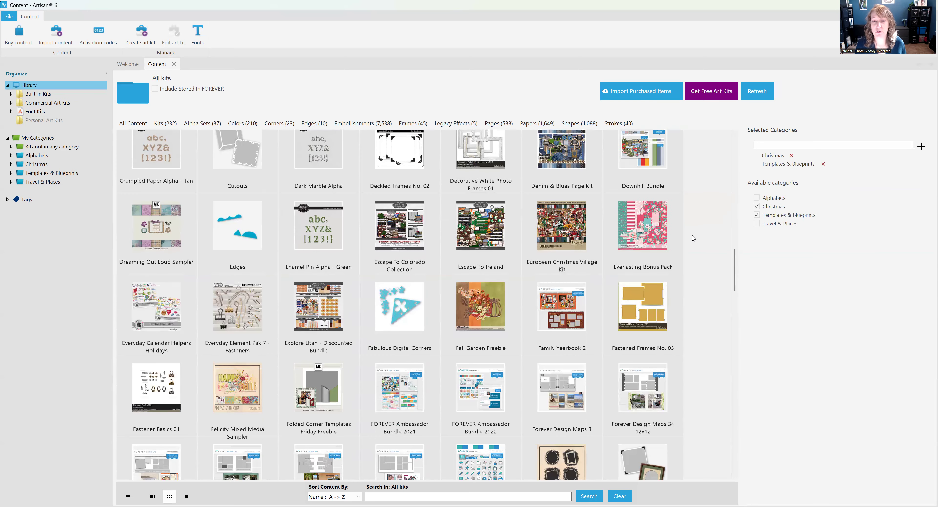
scroll(692, 235, "down", 1)
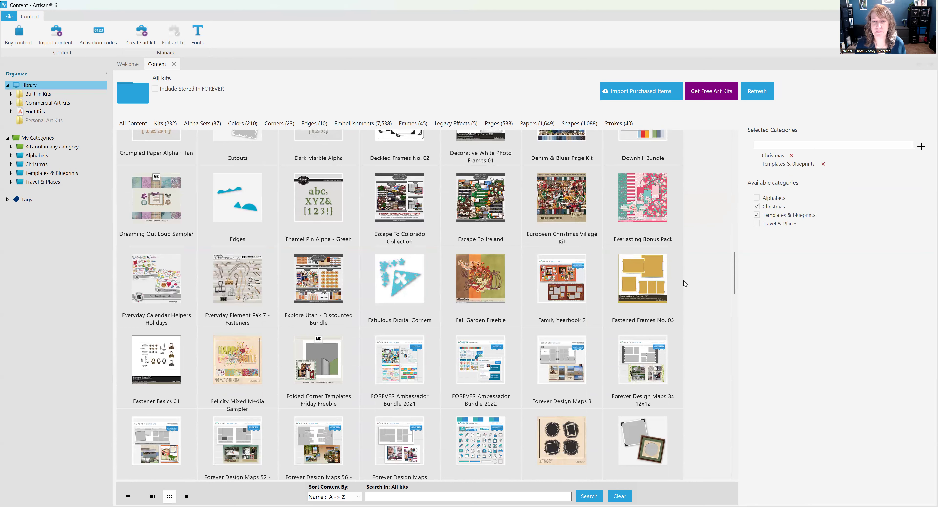
scroll(684, 281, "down", 1)
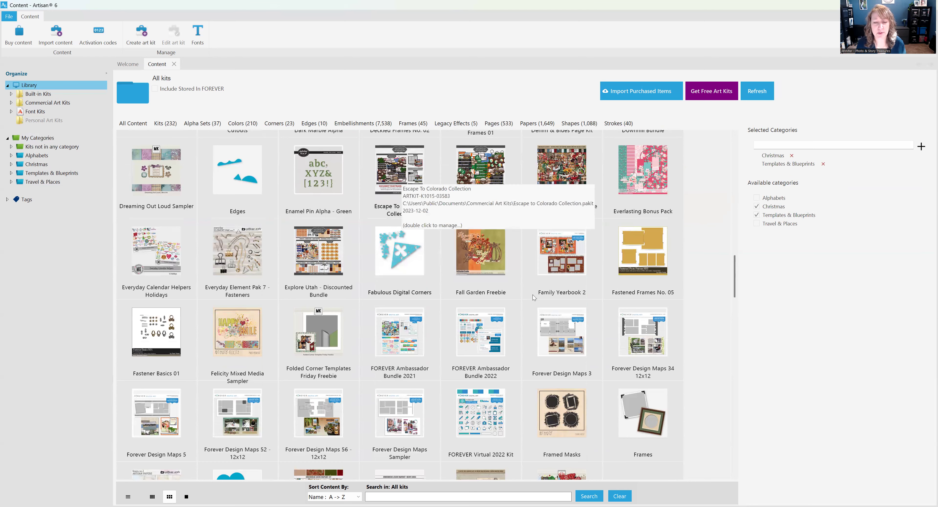
scroll(361, 277, "down", 2)
left_click(356, 277)
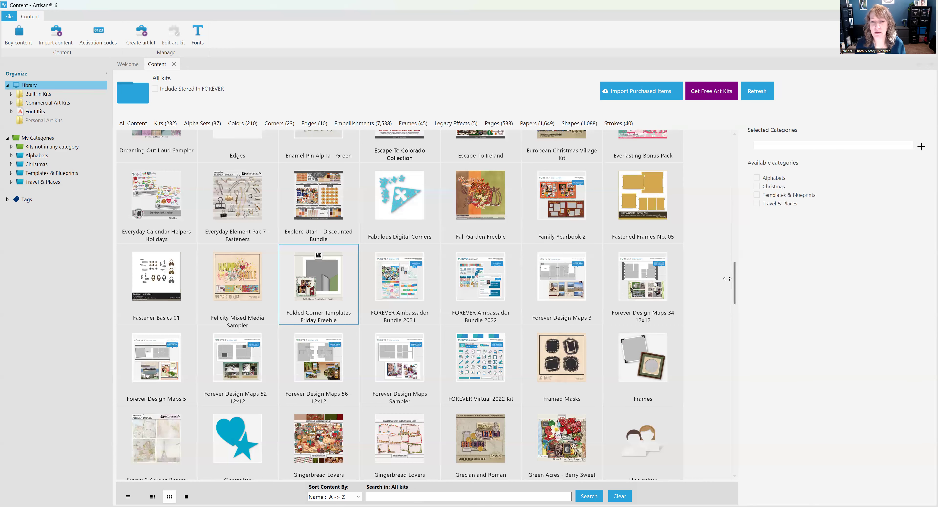
Assign the six Forever Design Maps kits, from Forever Design Maps 3 through the Sampler, to Templates & Blueprints.
scroll(490, 219, "down", 2)
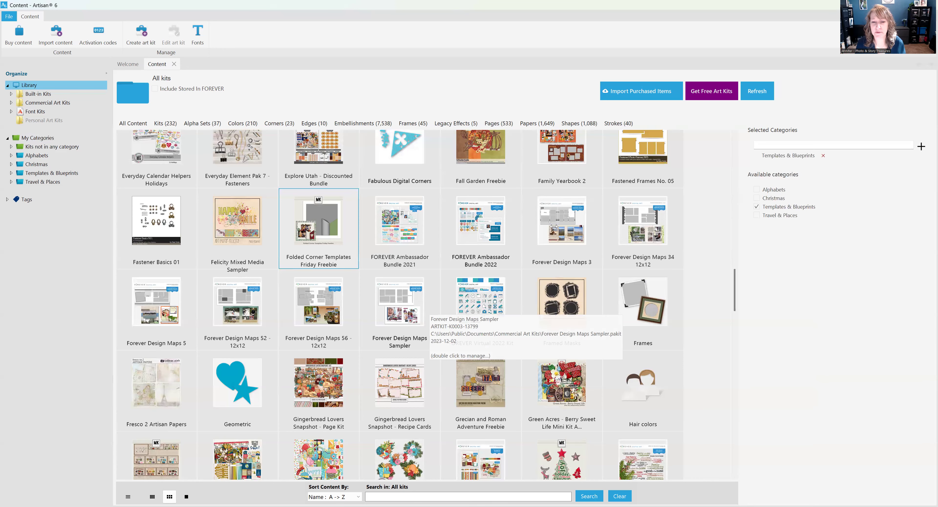
left_click(554, 226)
left_click(416, 302, "shift")
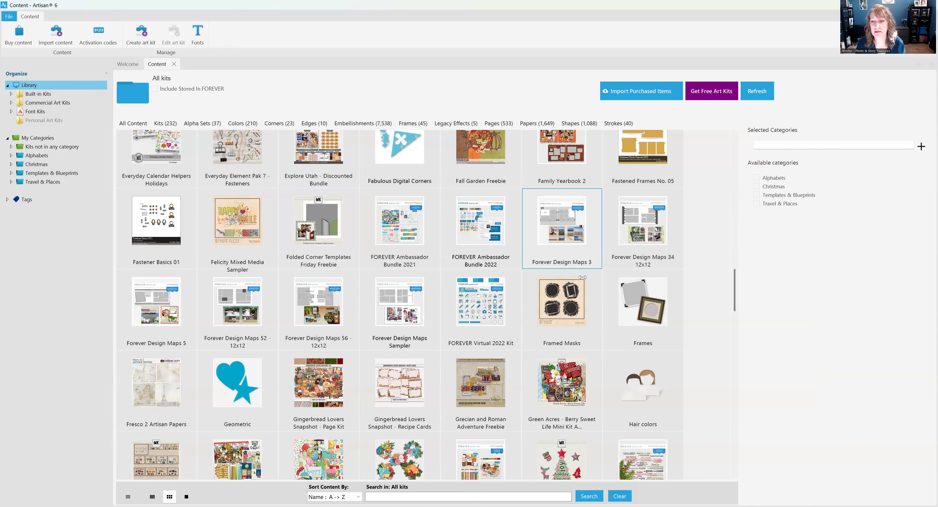
left_click(757, 195)
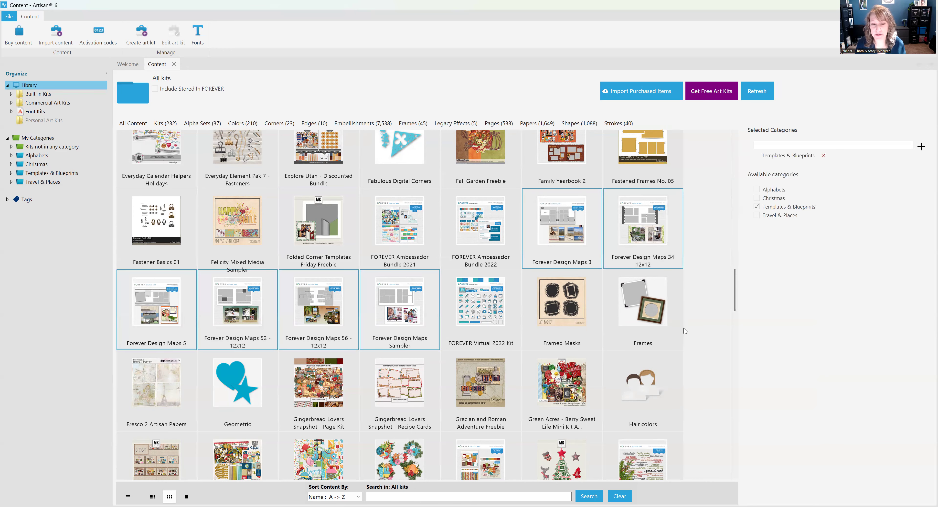
Examine the kits following the Forever Design Maps group for more that need a category.
scroll(684, 328, "down", 3)
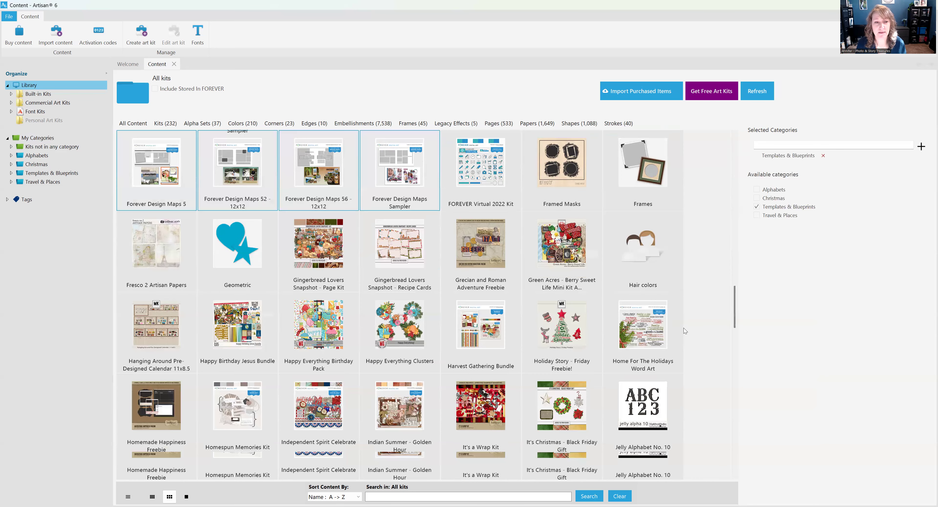
scroll(684, 331, "down", 2)
scroll(684, 331, "down", 1)
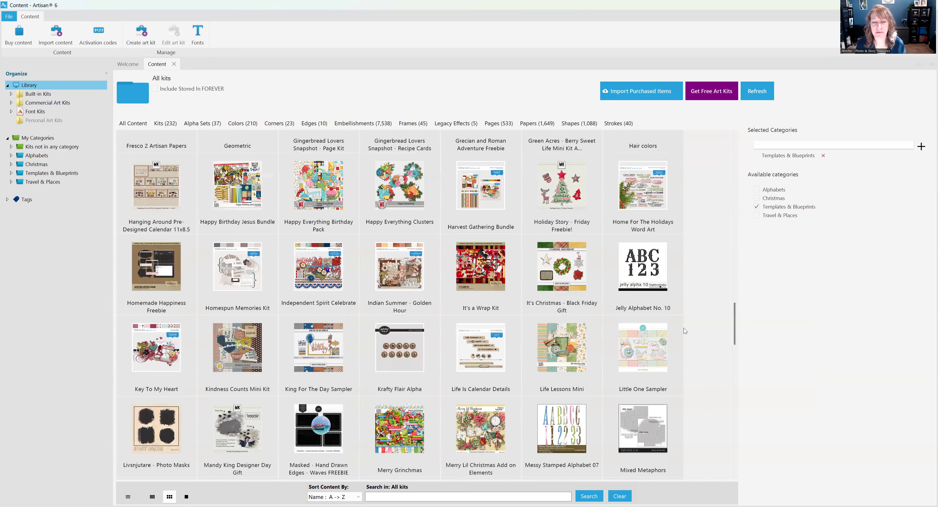
scroll(684, 331, "down", 1)
scroll(684, 331, "down", 1)
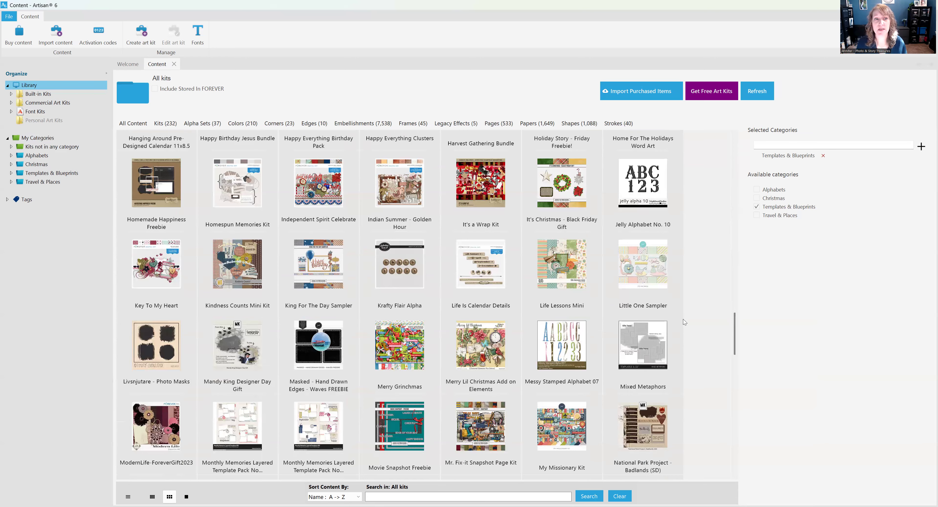
scroll(684, 319, "up", 1)
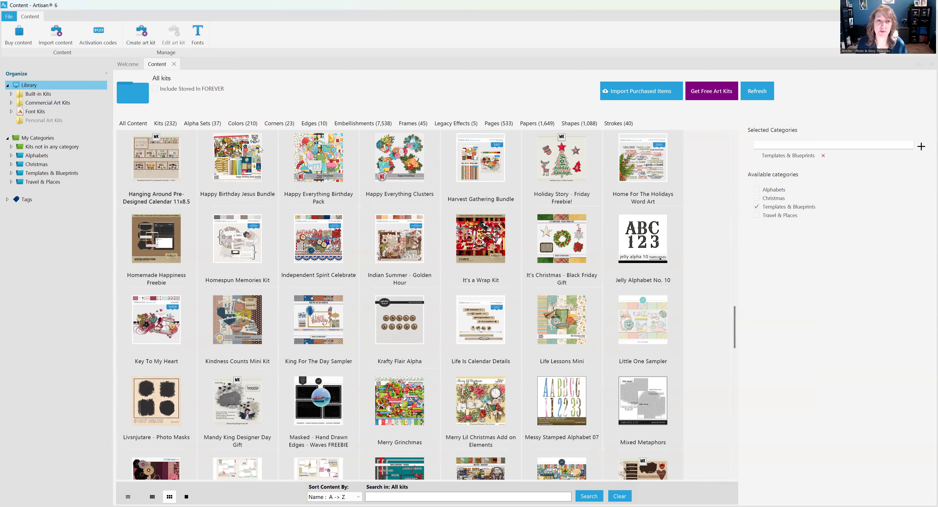
Close the kit library and go to blank page 4 of the 2025 family album project.
left_click(174, 65)
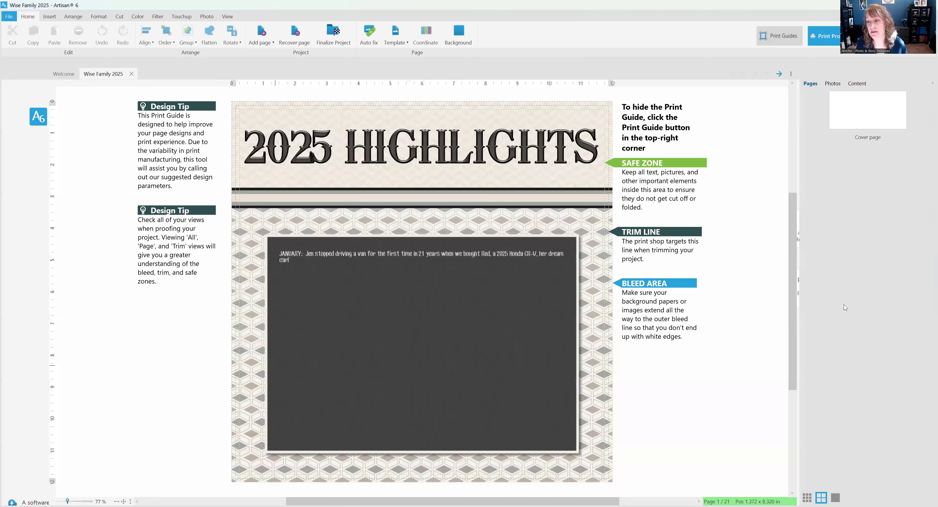
left_click(838, 275)
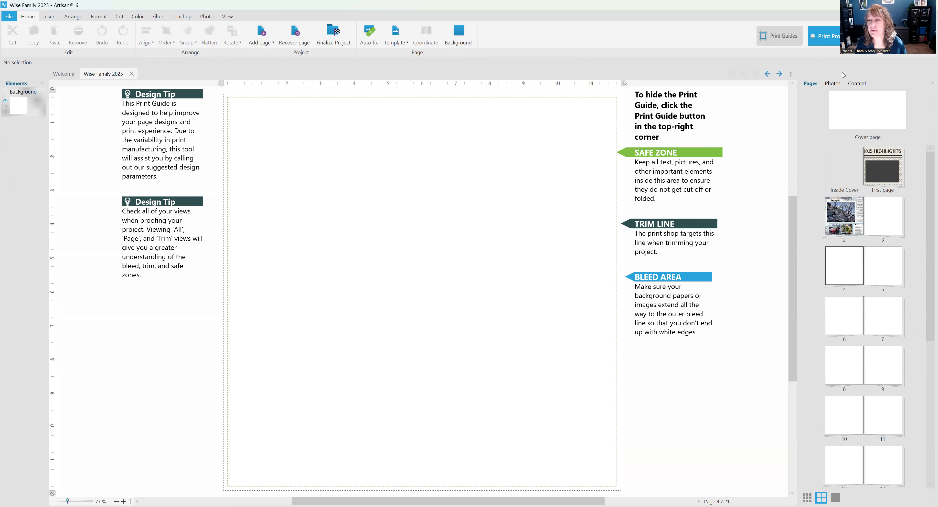
Choose the Corn Maze Kit from the commercial art kits as the page's content source and display its embellishments.
left_click(858, 84)
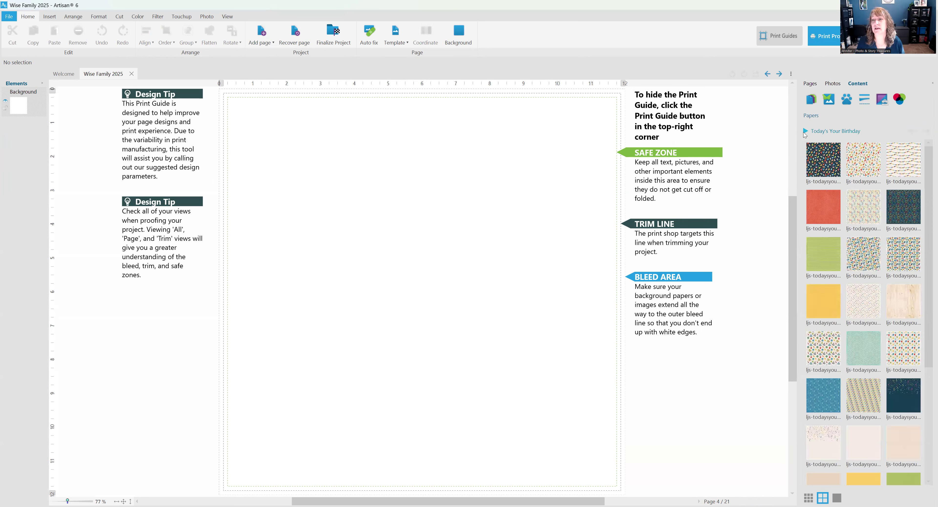
left_click(806, 130)
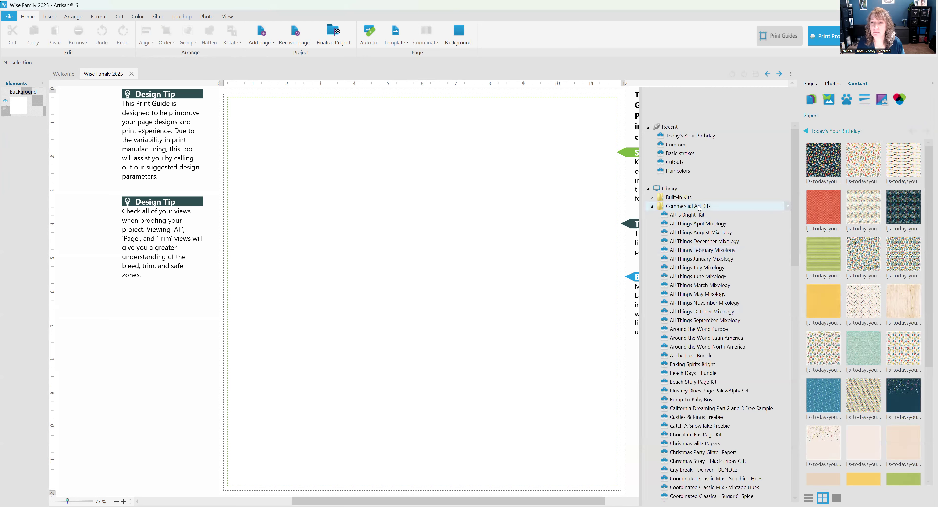
left_click_drag(795, 184, 800, 285)
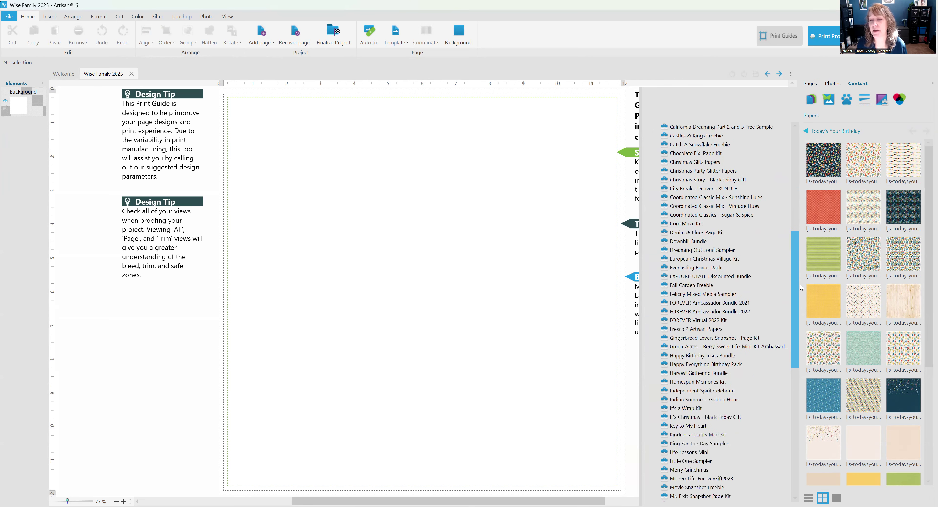
left_click(681, 225)
left_click(829, 99)
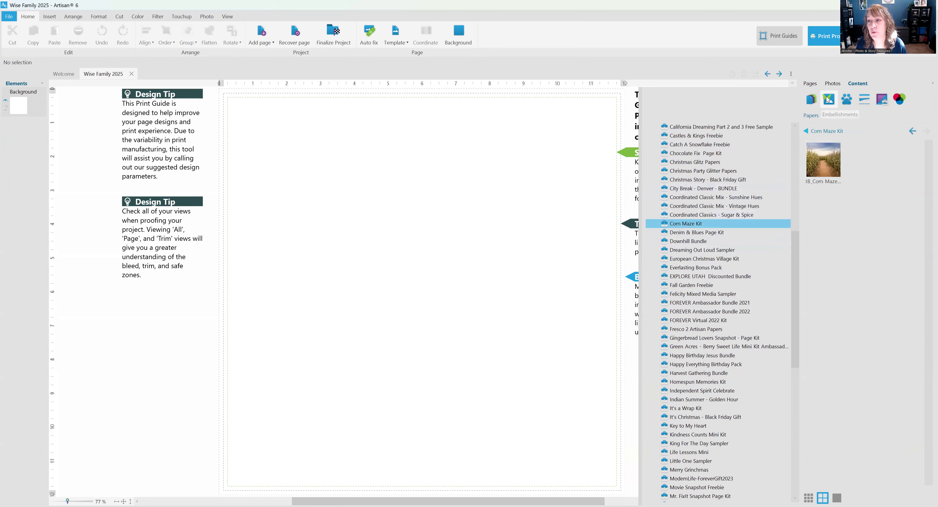
Switch the content source to papers and display those in the custom Travel & Places category.
left_click(812, 99)
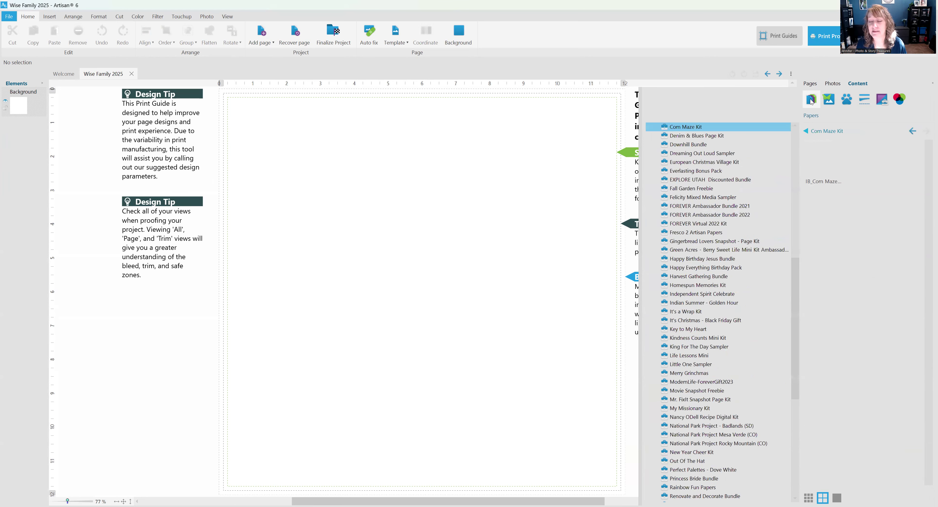
left_click_drag(794, 271, 801, 383)
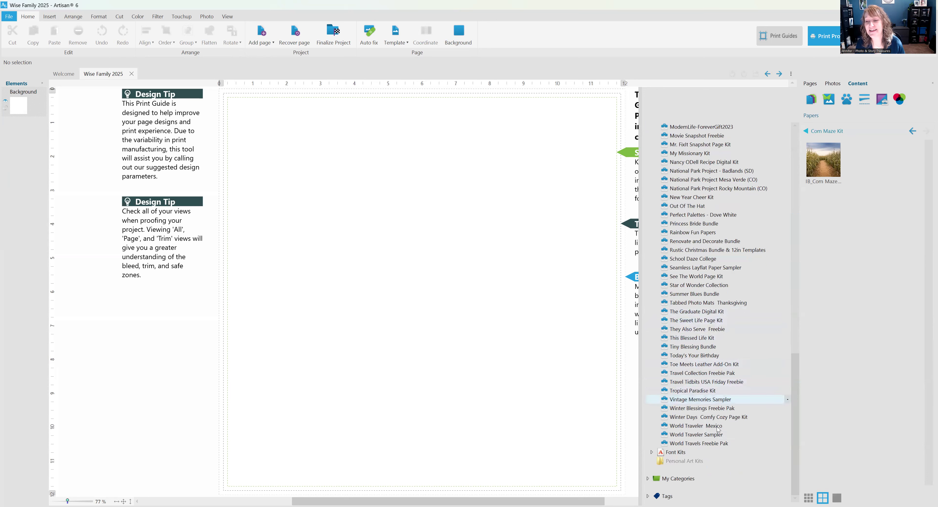
left_click(649, 480)
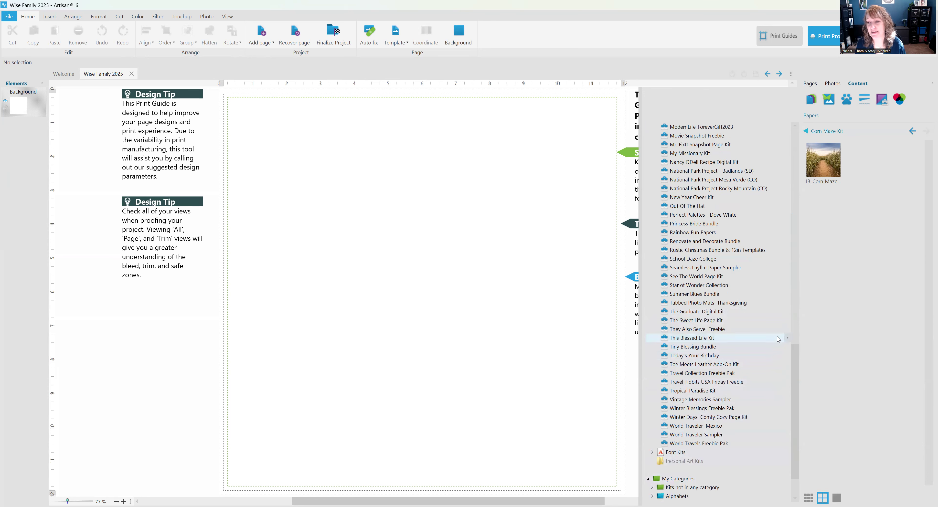
left_click_drag(799, 383, 799, 416)
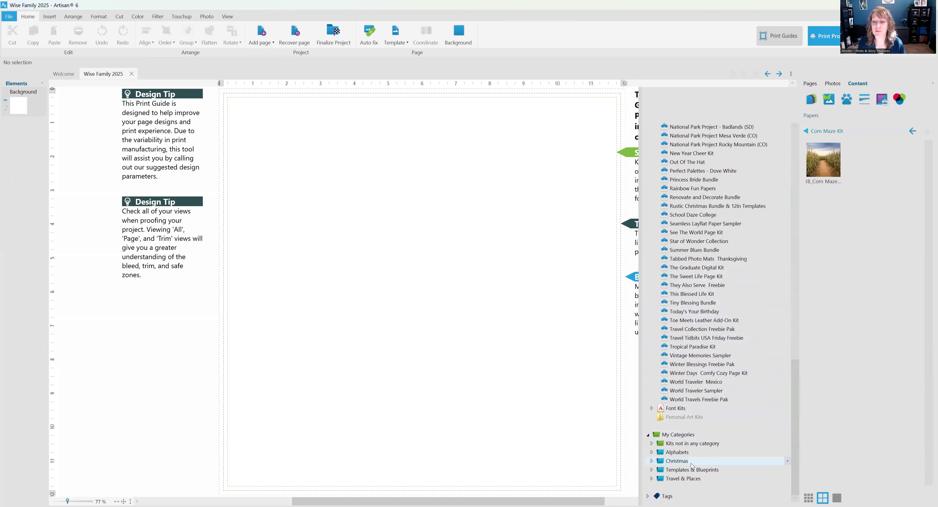
left_click(694, 479)
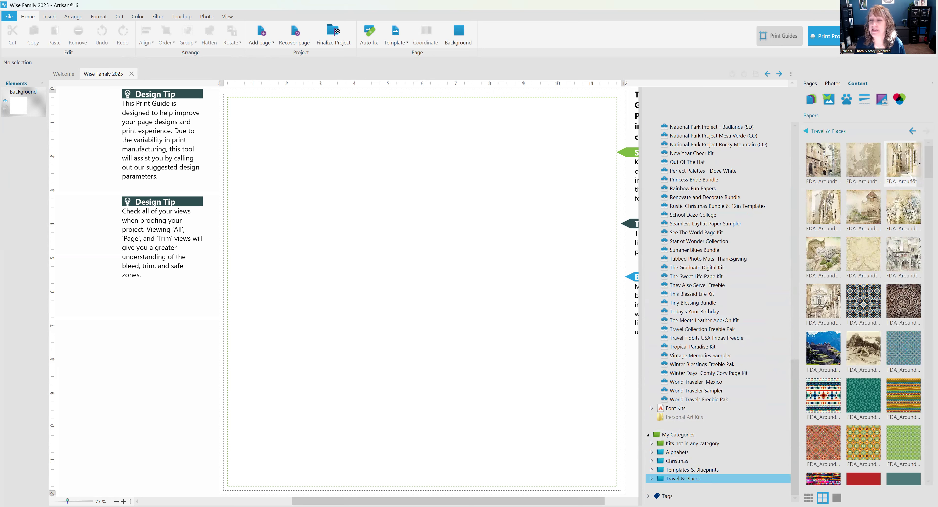
Place the vintage castle paper with the red-roofed tower from Travel & Places on the blank page at about x 0.41, y -0.16.
scroll(890, 302, "down", 2)
scroll(889, 302, "down", 4)
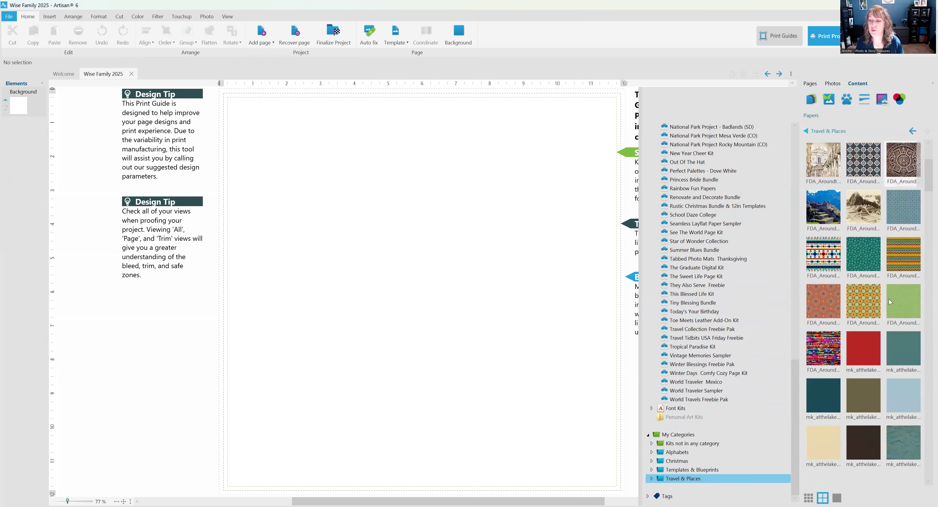
scroll(889, 300, "up", 6)
left_click_drag(875, 217, 429, 282)
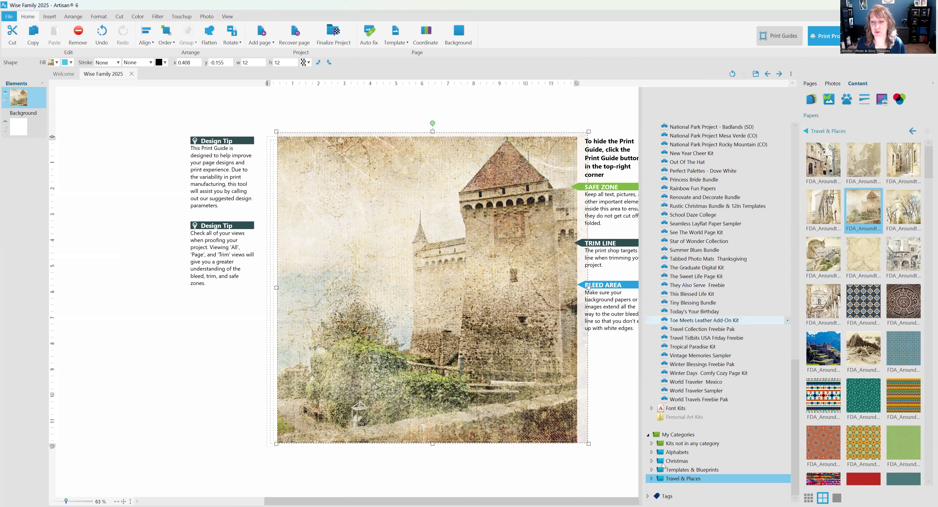
Browse the commercial art kits and display the papers of the Christmas Glitz Papers kit.
scroll(699, 351, "up", 4)
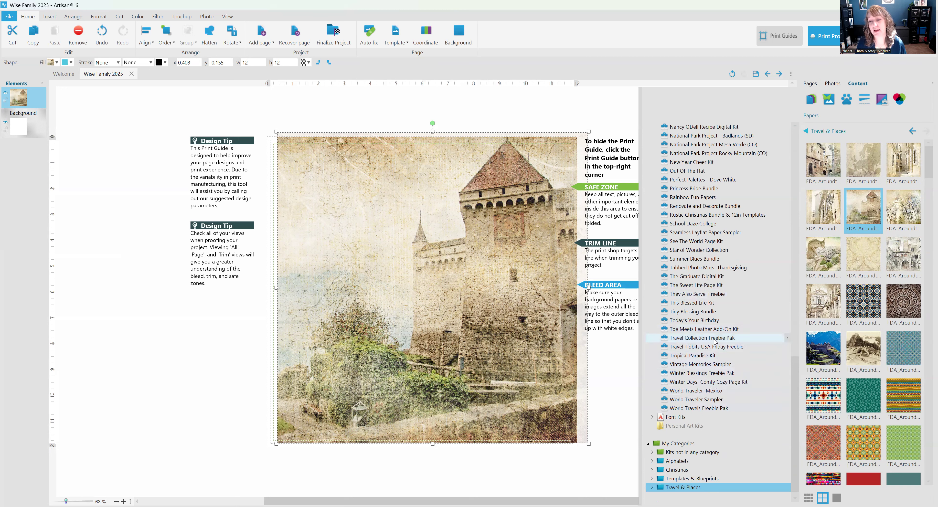
scroll(718, 302, "up", 7)
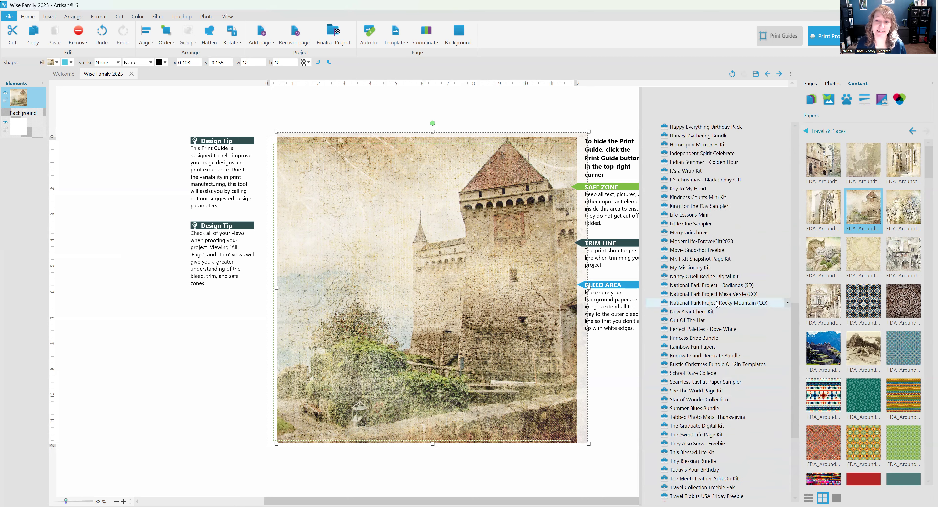
scroll(724, 271, "up", 8)
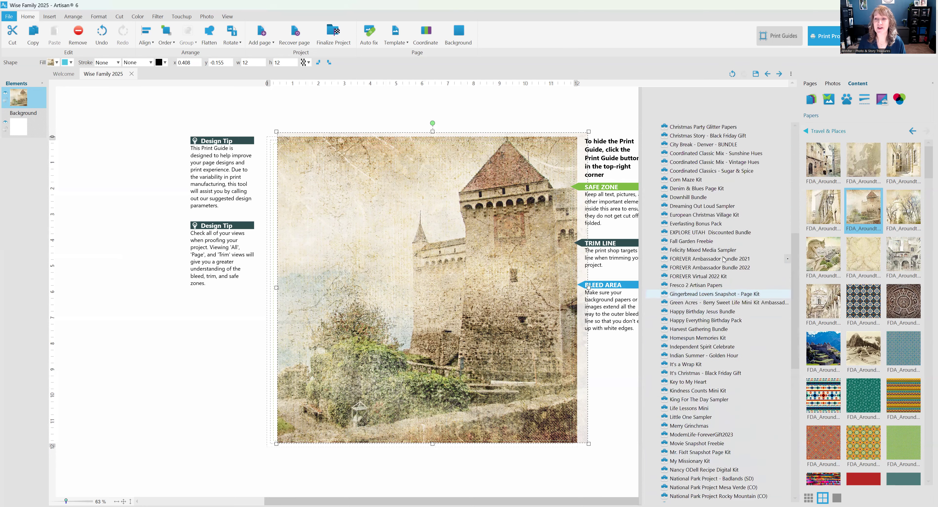
scroll(705, 238, "up", 6)
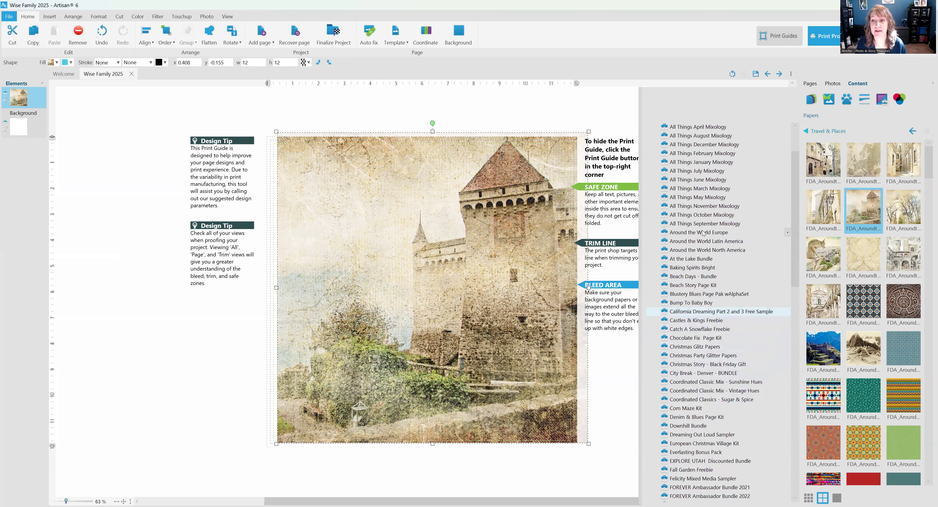
scroll(709, 255, "down", 2)
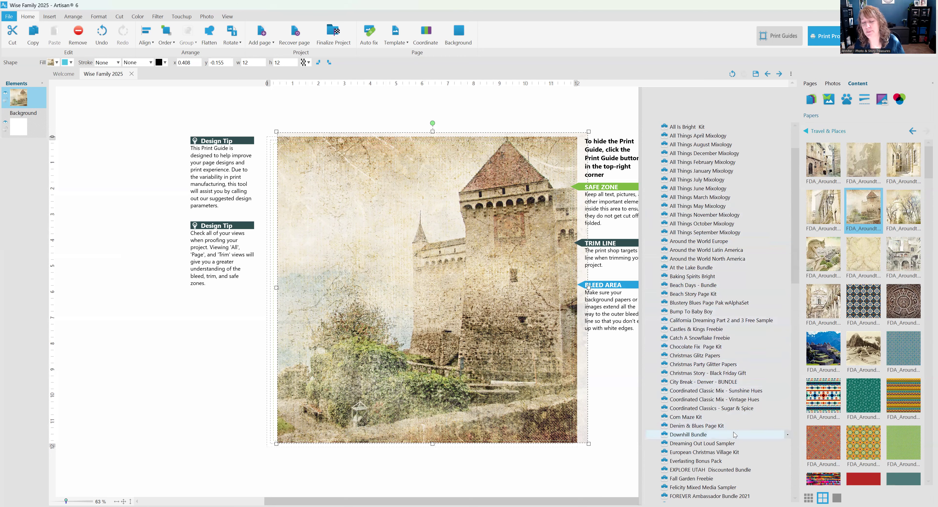
left_click(686, 356)
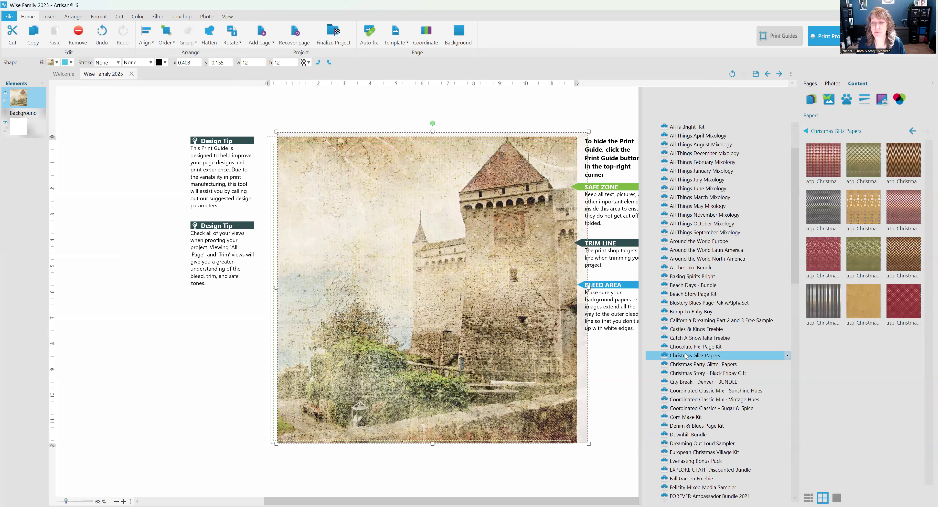
Choose the Baking Spirits Bright kit, display its embellishments and preview the red glitter candy.
left_click(699, 278)
left_click(829, 99)
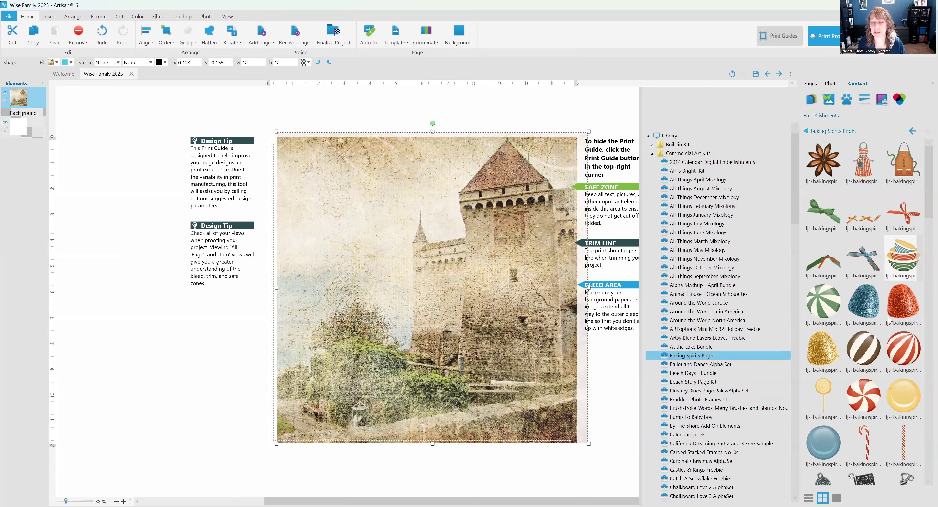
mouse_move(889, 318)
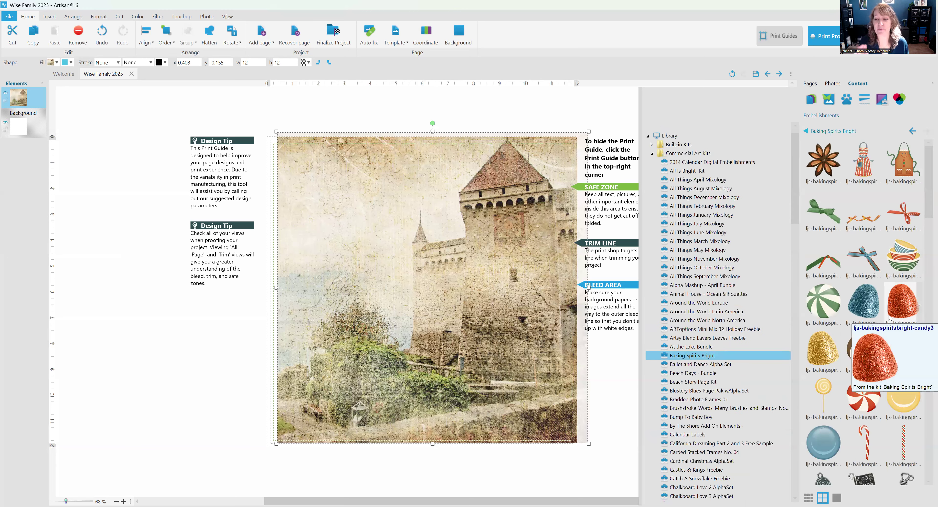